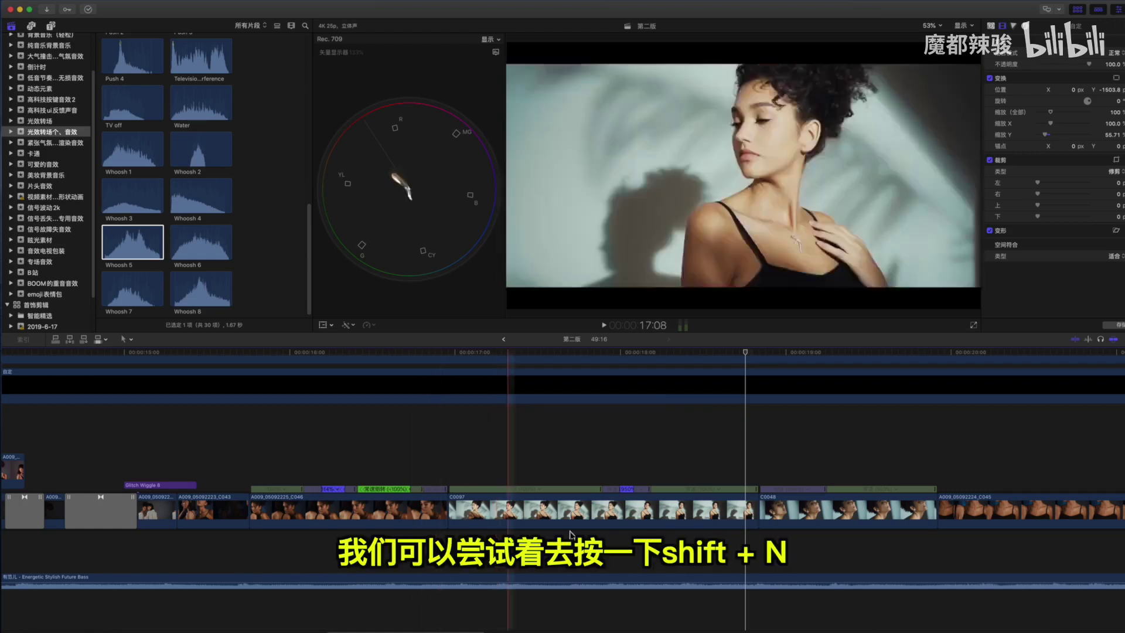
# - Duplicate clip C0048 and place the copy on a layer above clip C0097, starting at about 17:05
pyautogui.click(830, 511)
pyautogui.press('super+c')
pyautogui.press('super+v')
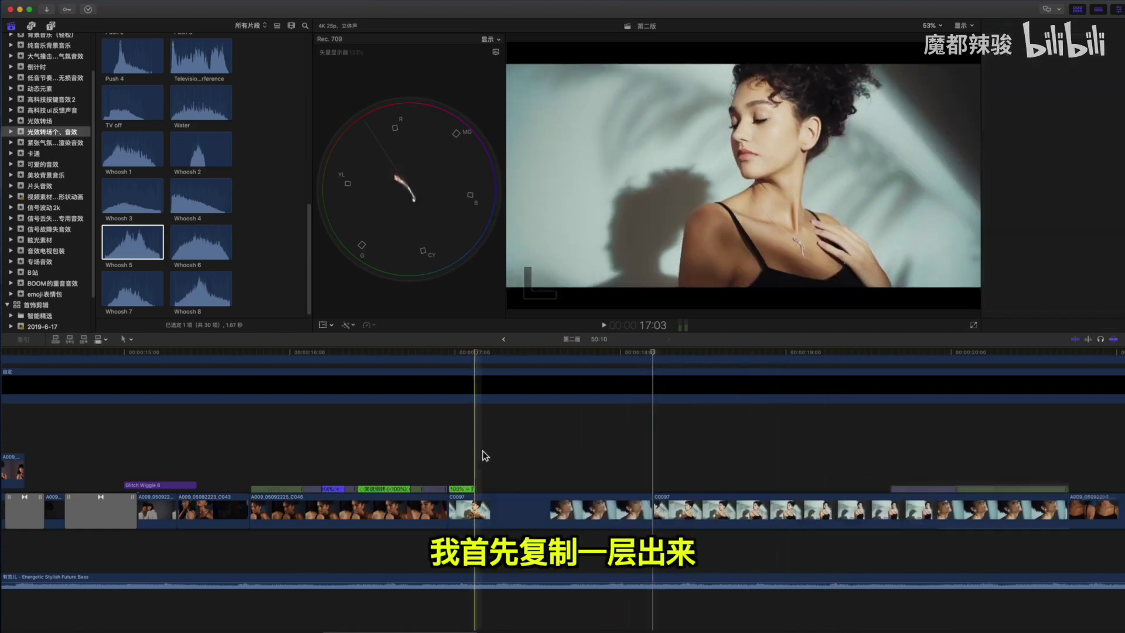
pyautogui.moveTo(560, 506); pyautogui.dragTo(564, 480)
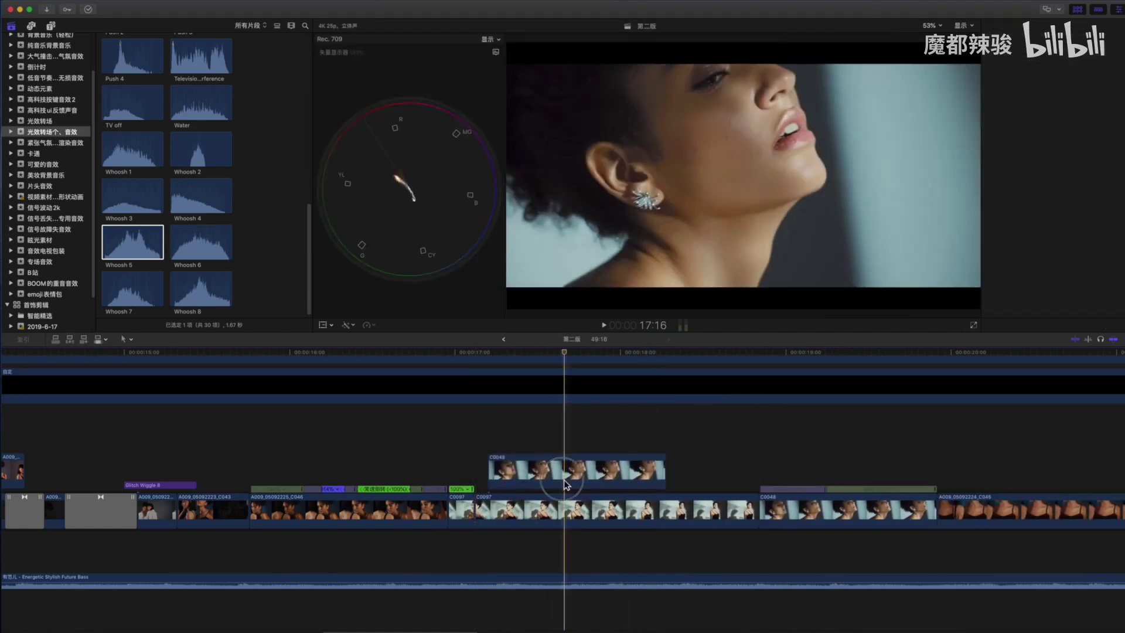
# - Open the retime controls of the C0048 copy, compress it to about a third of its length, and play it
pyautogui.press('super+r')
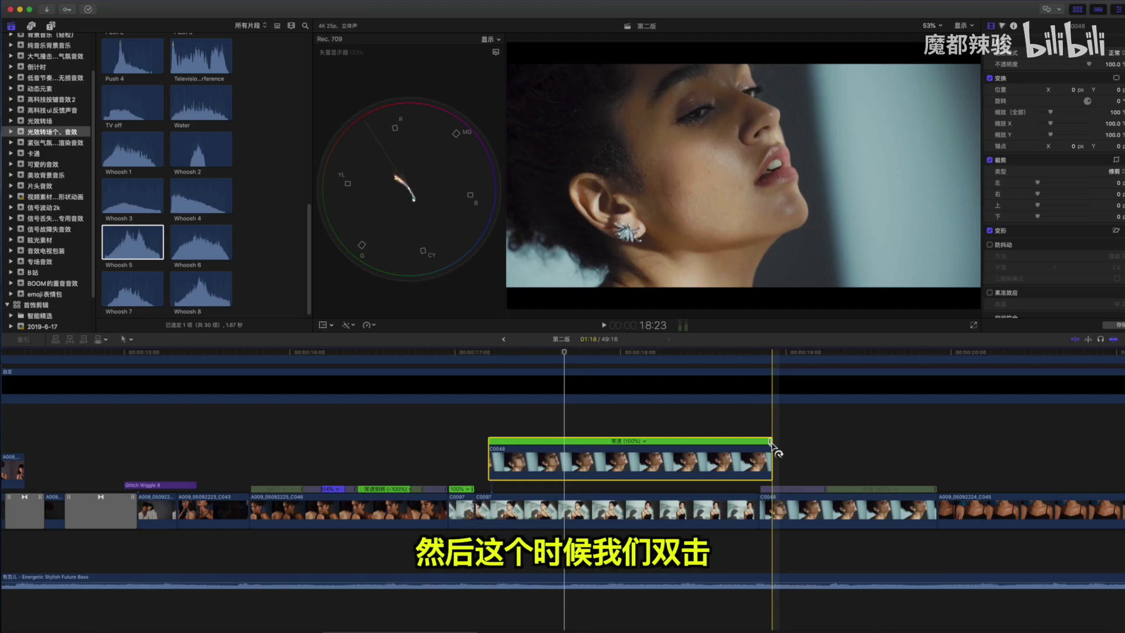
pyautogui.doubleClick(772, 445)
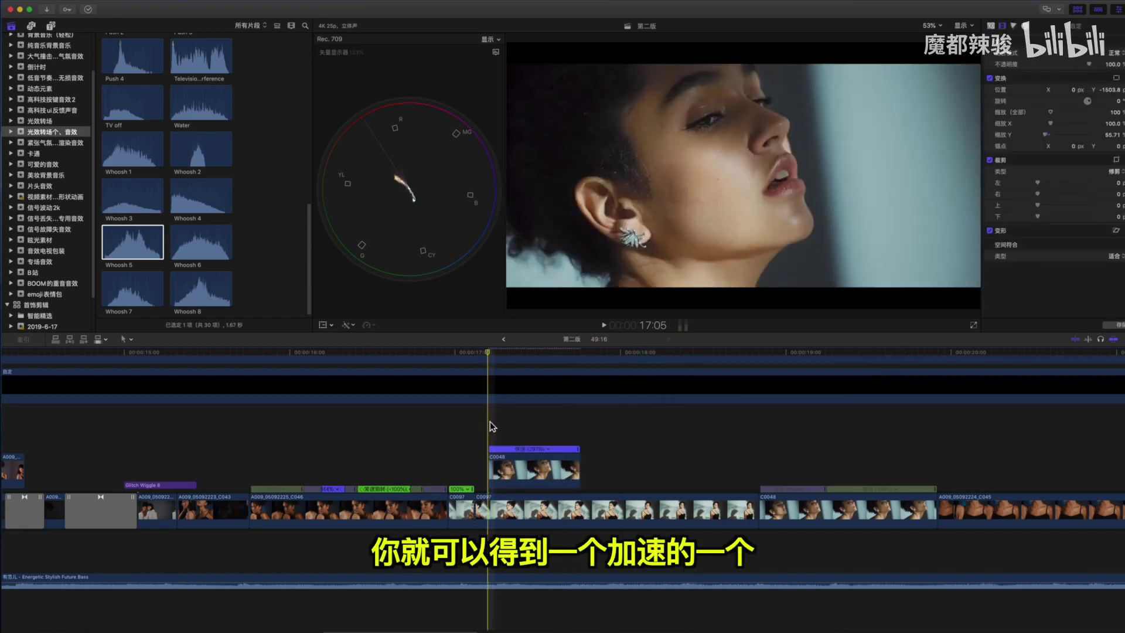
pyautogui.press('space')
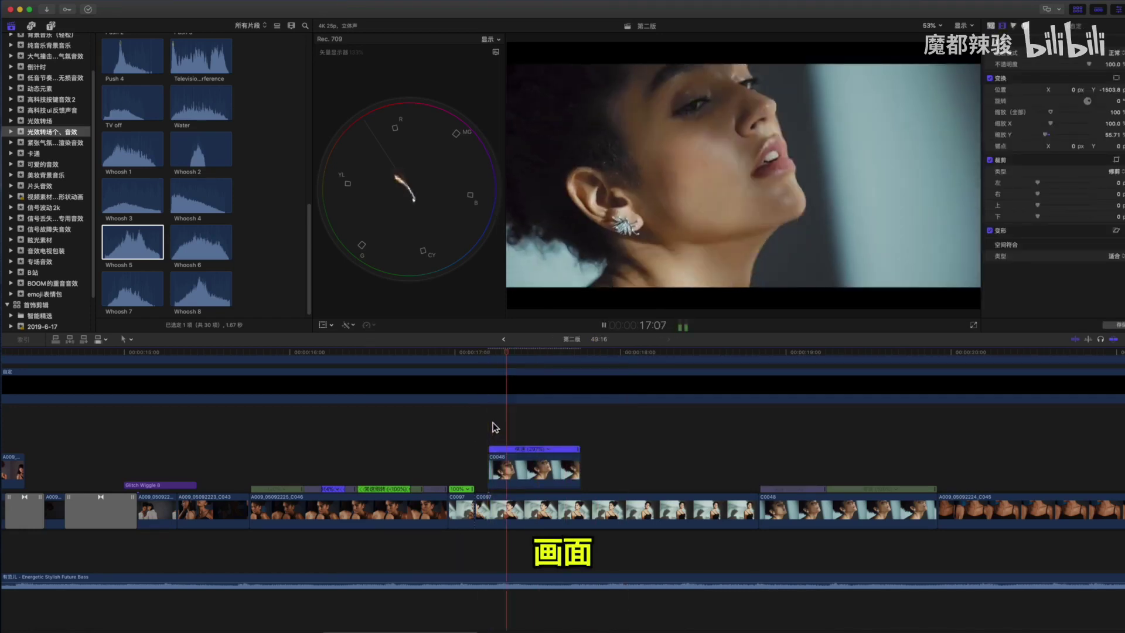
pyautogui.press('space')
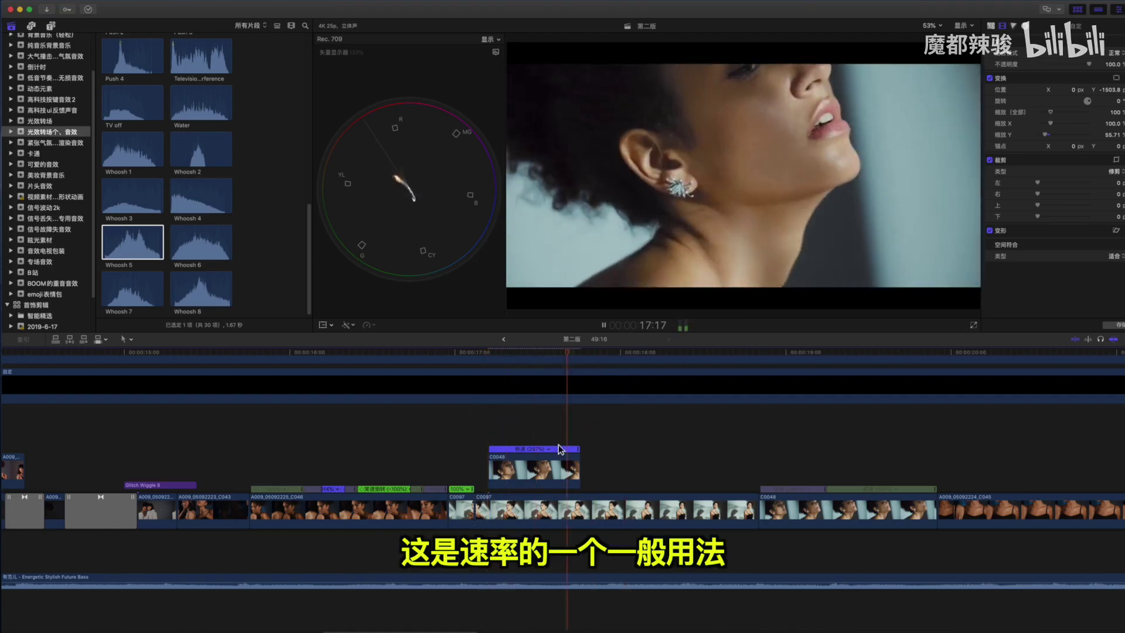
# - Reset the C0048 copy to normal speed (100%) and move it earlier in the timeline, to about 15:00
pyautogui.click(558, 472)
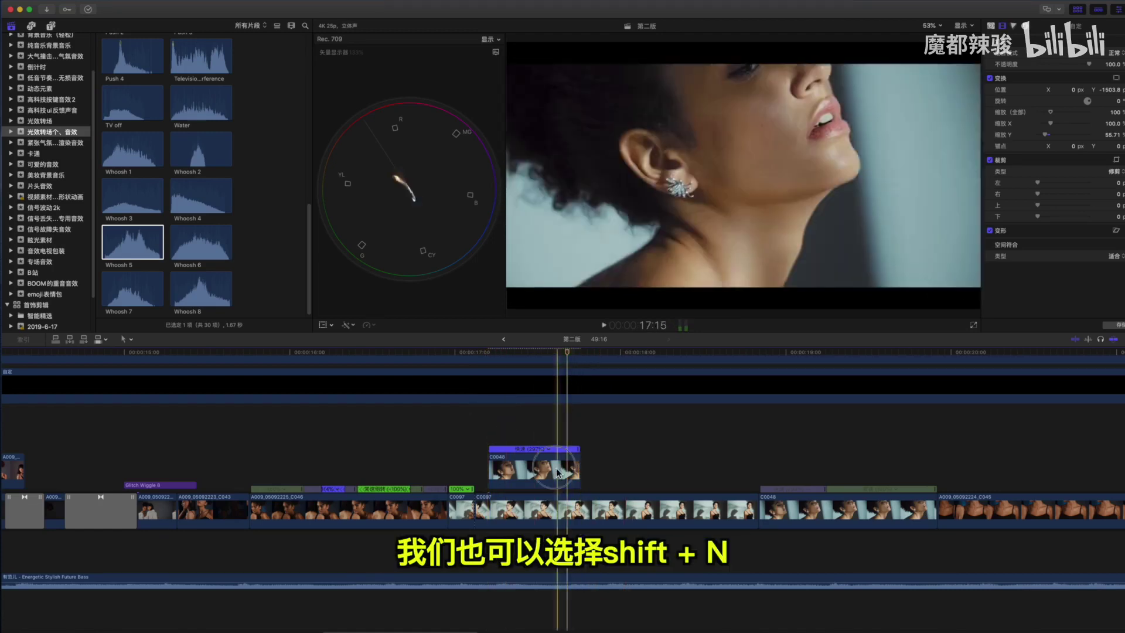
pyautogui.hotkey('shift', 'n')
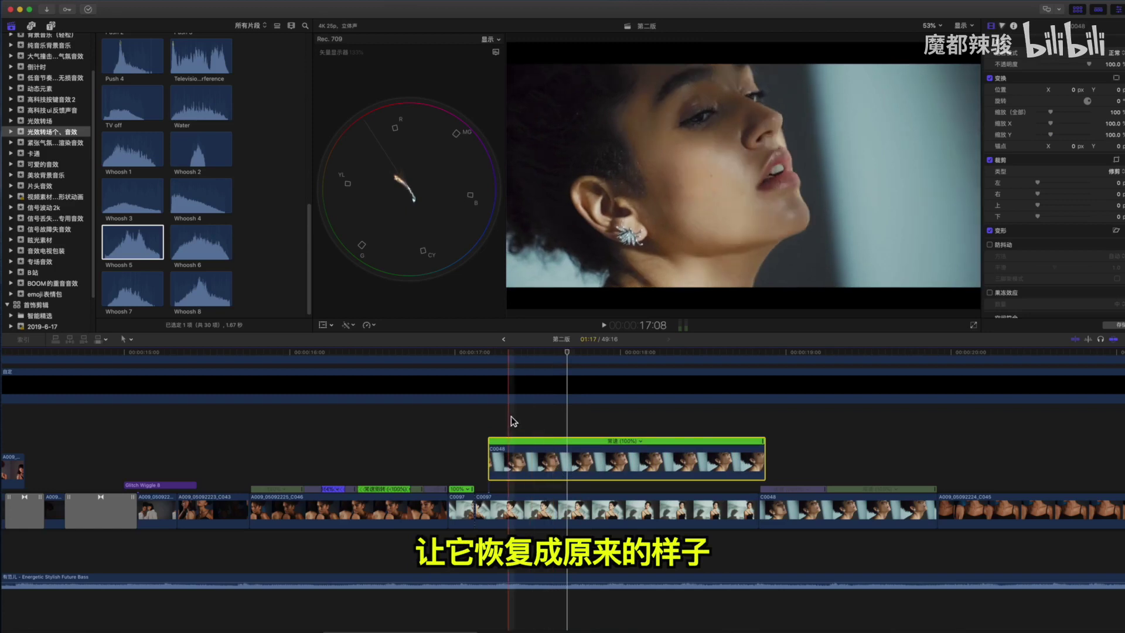
pyautogui.moveTo(555, 454); pyautogui.dragTo(198, 444)
pyautogui.press('super+7')
# - Play the storyline section with clip C0097 to review its movement
pyautogui.press('space')
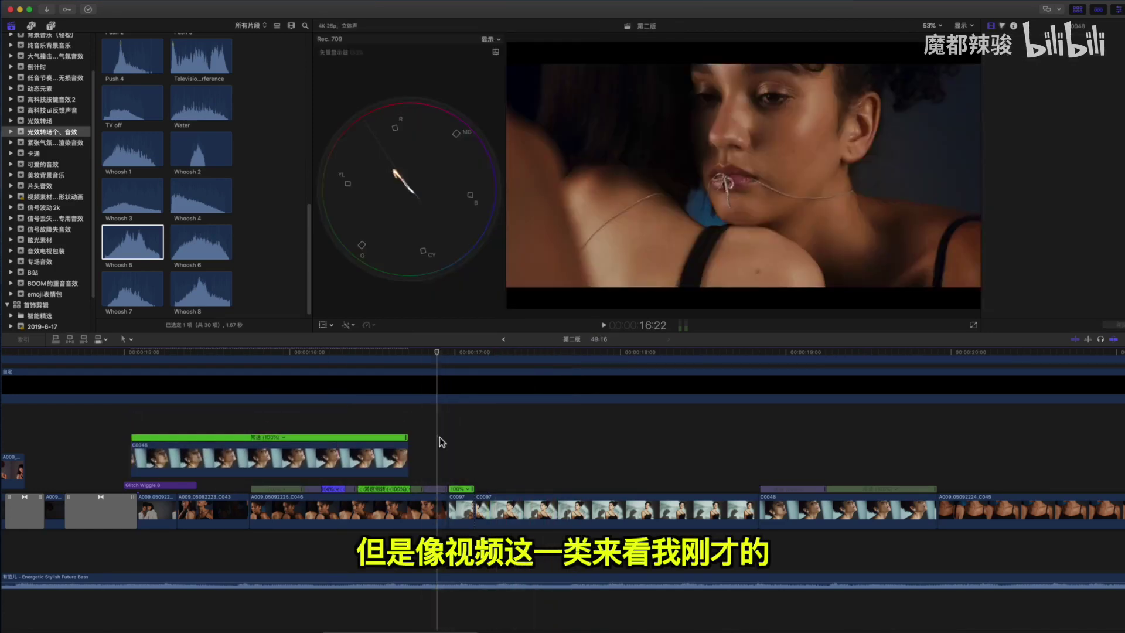
pyautogui.press('space')
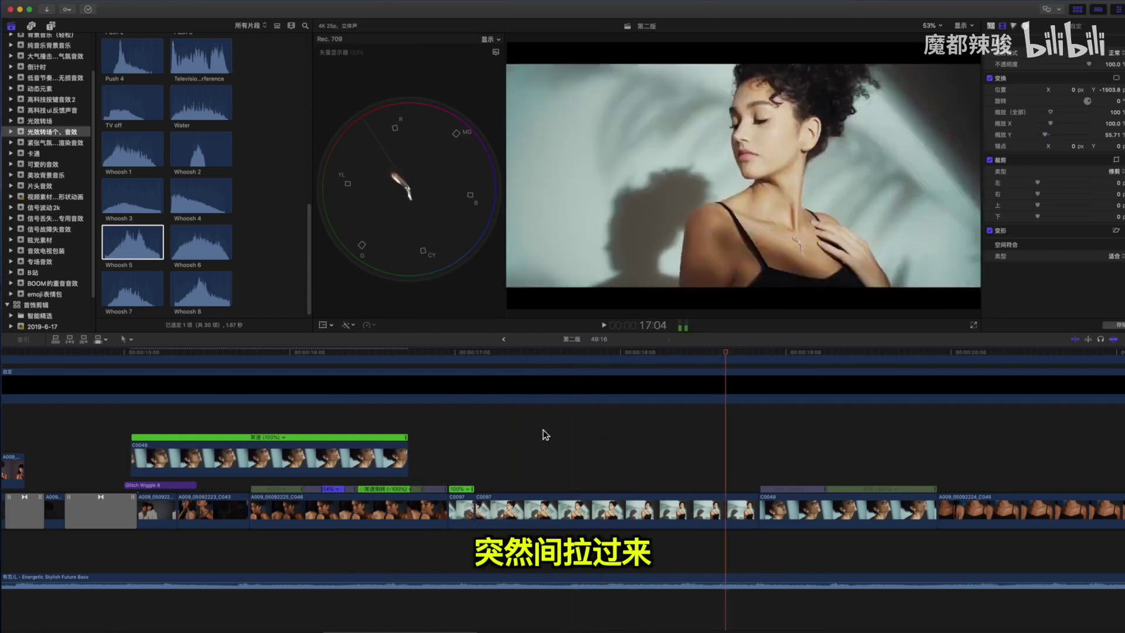
# - Duplicate clip C0097 onto the layer above the storyline and reset the copy to normal speed (100%)
pyautogui.click(609, 505)
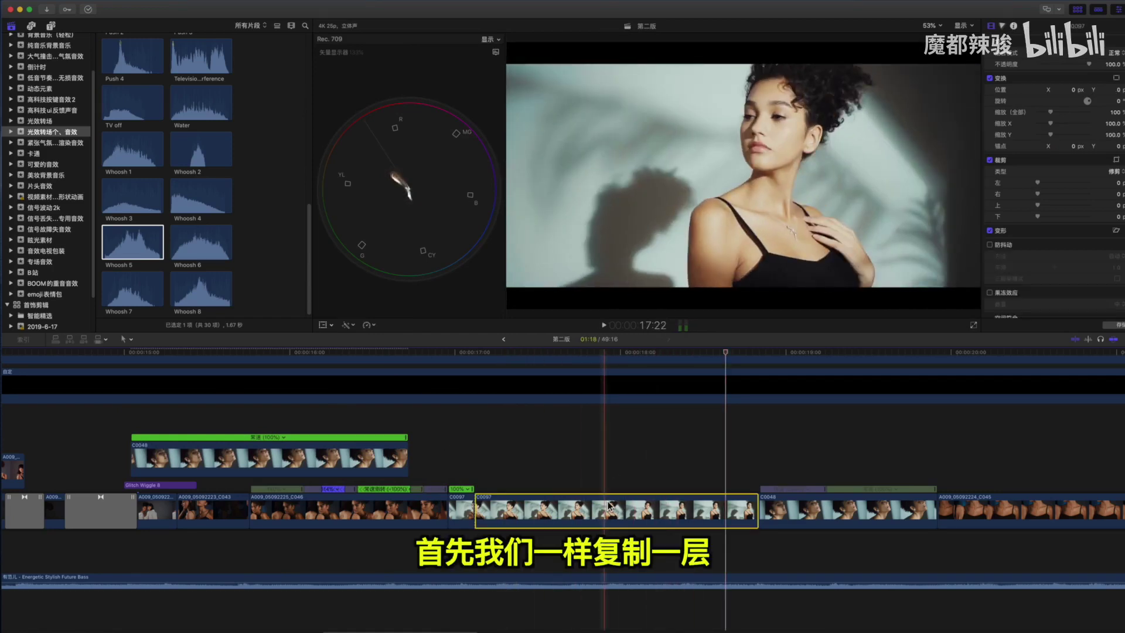
pyautogui.press('super+7')
pyautogui.moveTo(537, 510); pyautogui.dragTo(538, 452)
pyautogui.hotkey('shift', 'n')
# - Delete the C0048 copy from the layer above the storyline
pyautogui.click(377, 467)
pyautogui.press('Delete')
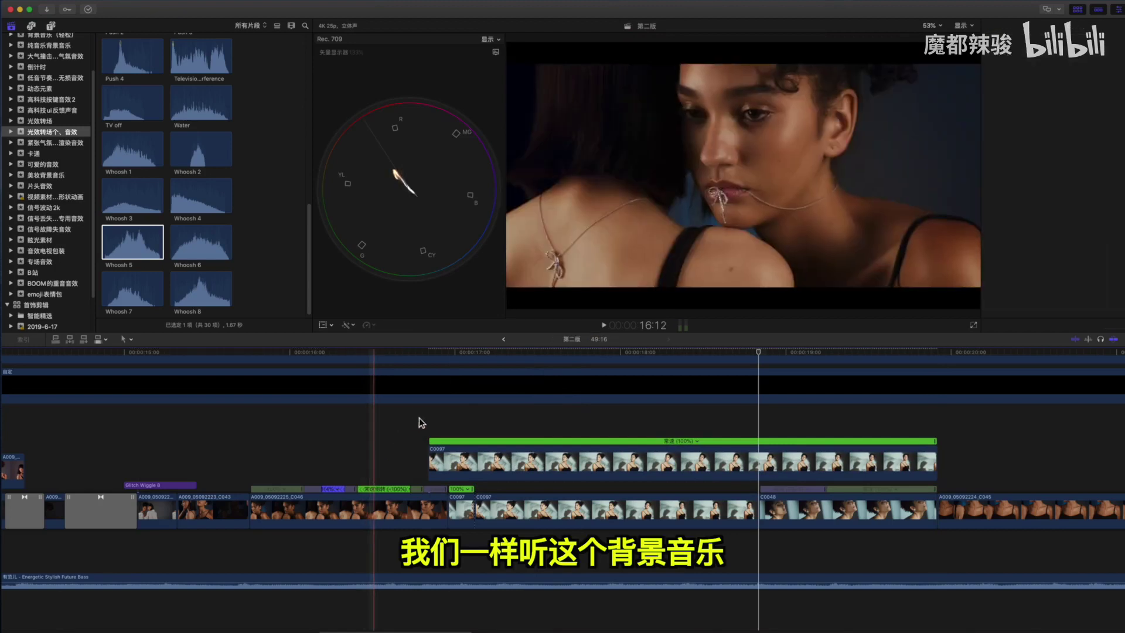
# - Play the passage to hear the beat and add a marker to the background music at 17:23
pyautogui.click(396, 420)
pyautogui.press('space')
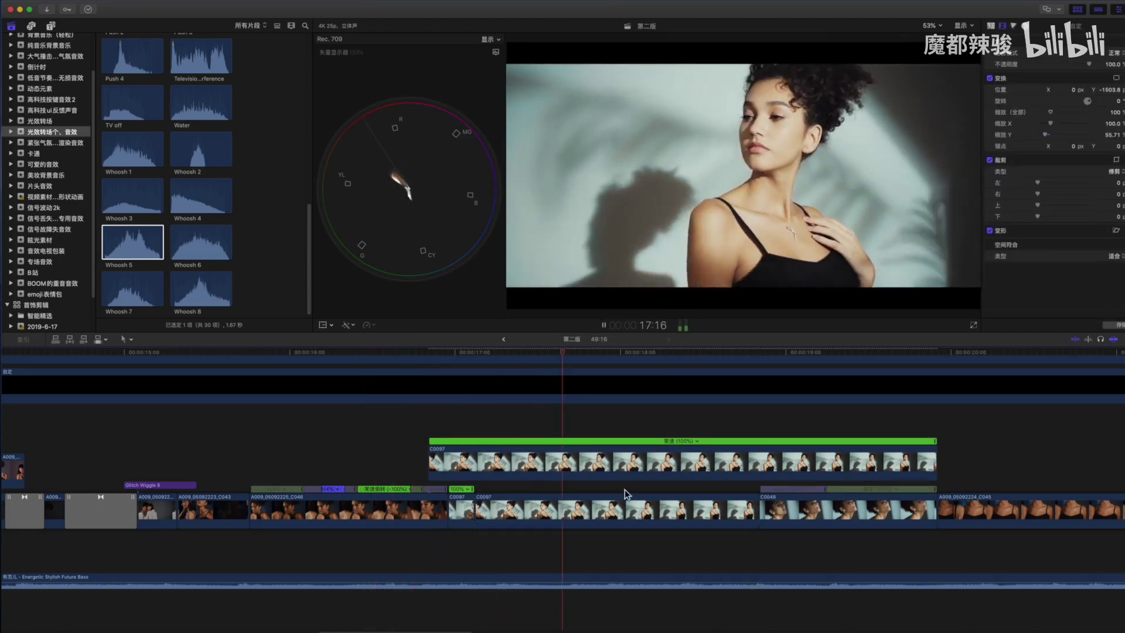
pyautogui.press('space')
pyautogui.click(610, 580)
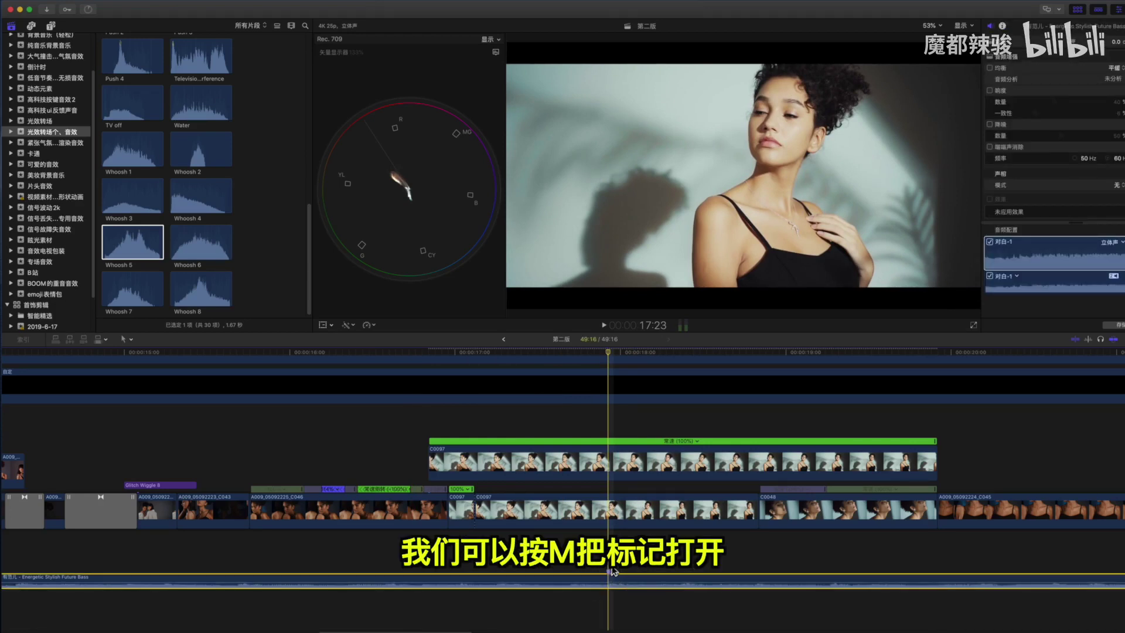
# - Move the C0097 copy about one frame later and play it against the music marker
pyautogui.moveTo(549, 468); pyautogui.dragTo(557, 472)
pyautogui.press('super+7')
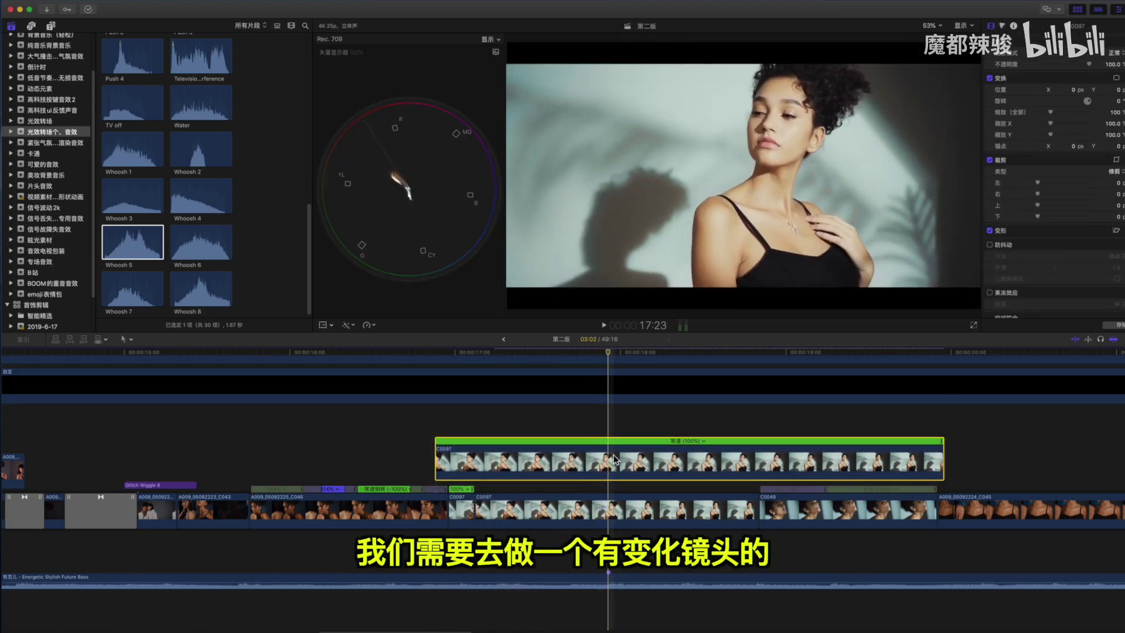
pyautogui.click(421, 420)
pyautogui.press('space')
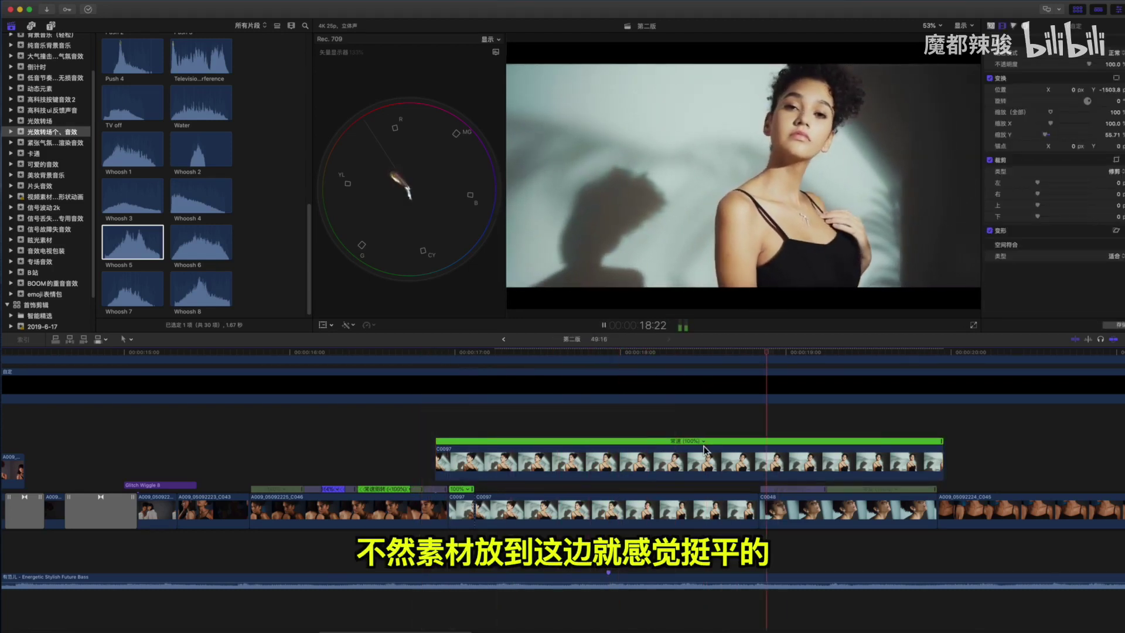
pyautogui.press('space')
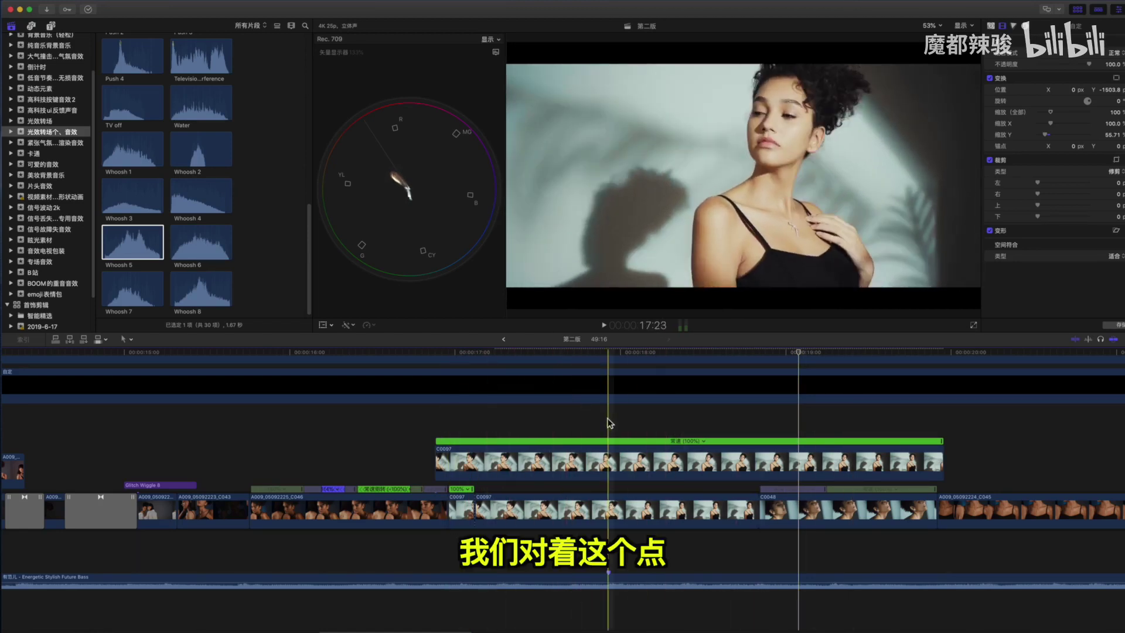
# - Split the C0097 copy's speed at the music marker and about 19:04, and speed up the segment between to end at about 18:07
pyautogui.click(610, 467)
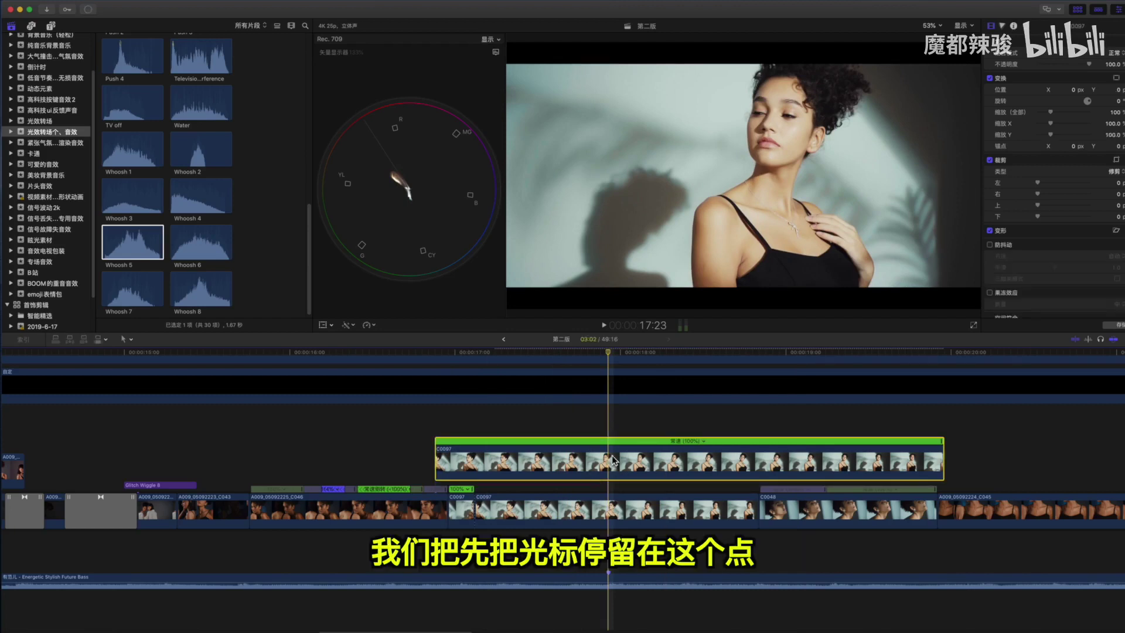
pyautogui.click(609, 429)
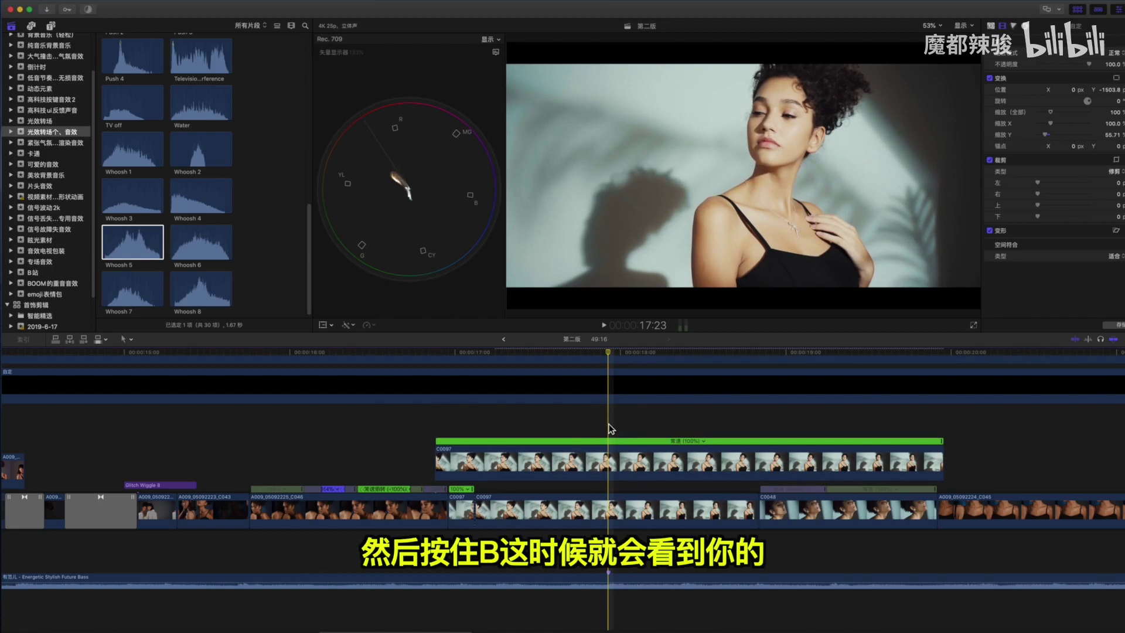
pyautogui.click(610, 463)
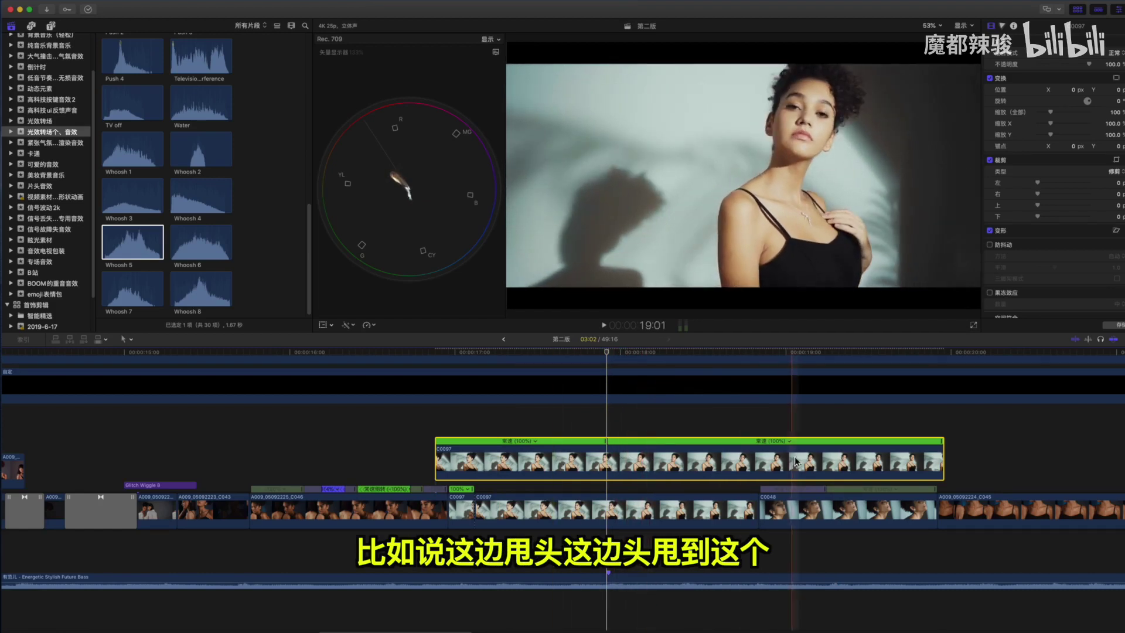
pyautogui.click(818, 432)
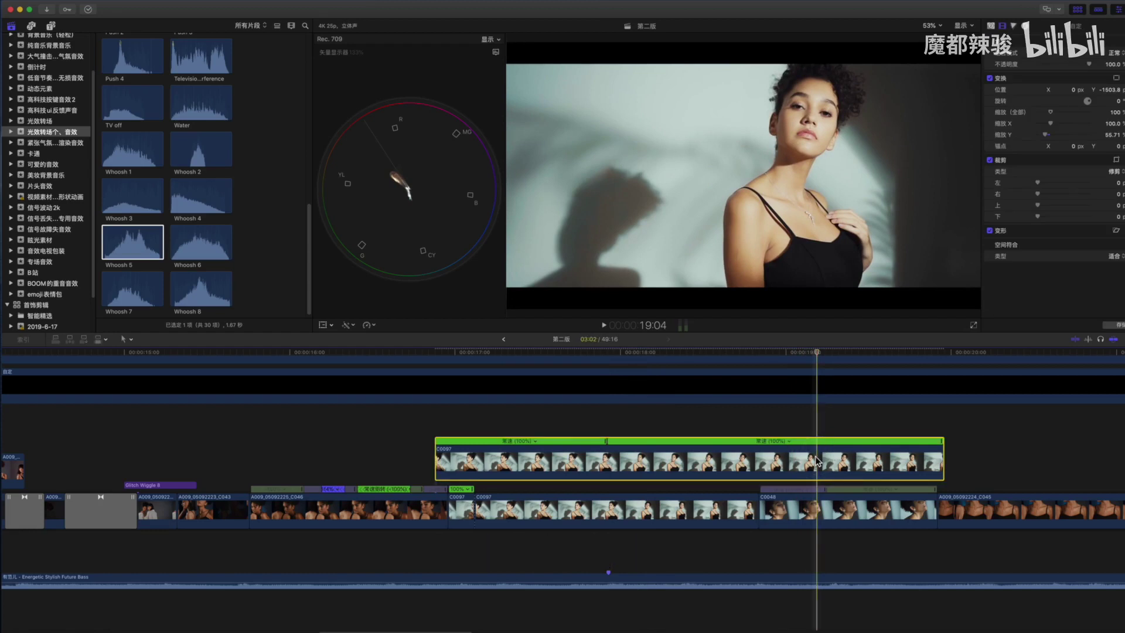
pyautogui.hotkey('shift', 'b')
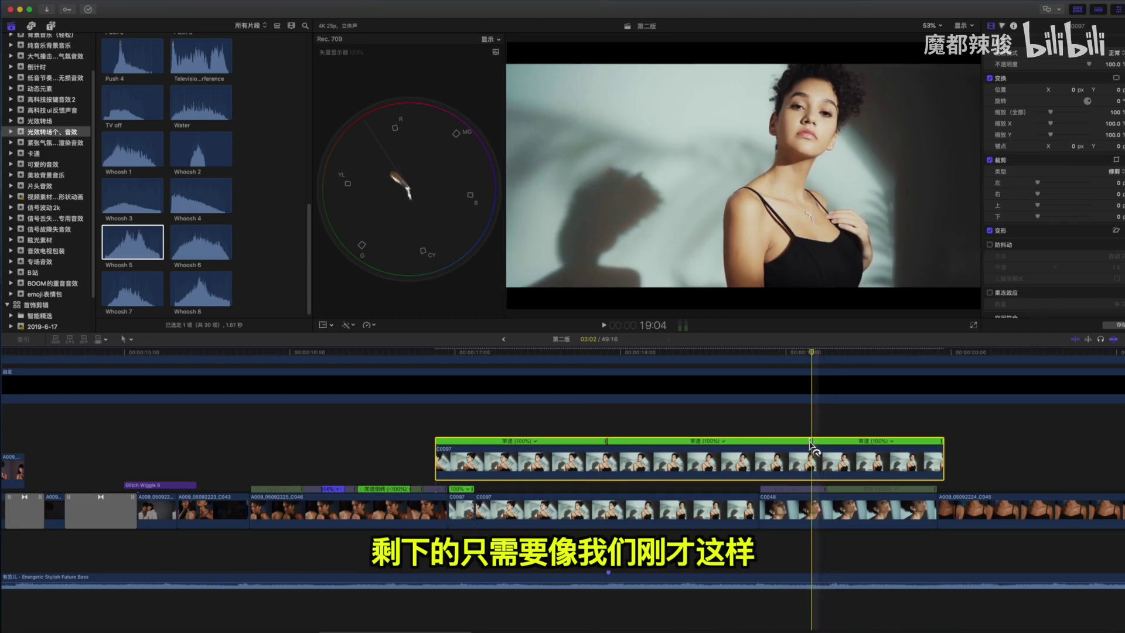
pyautogui.moveTo(812, 444); pyautogui.dragTo(666, 444)
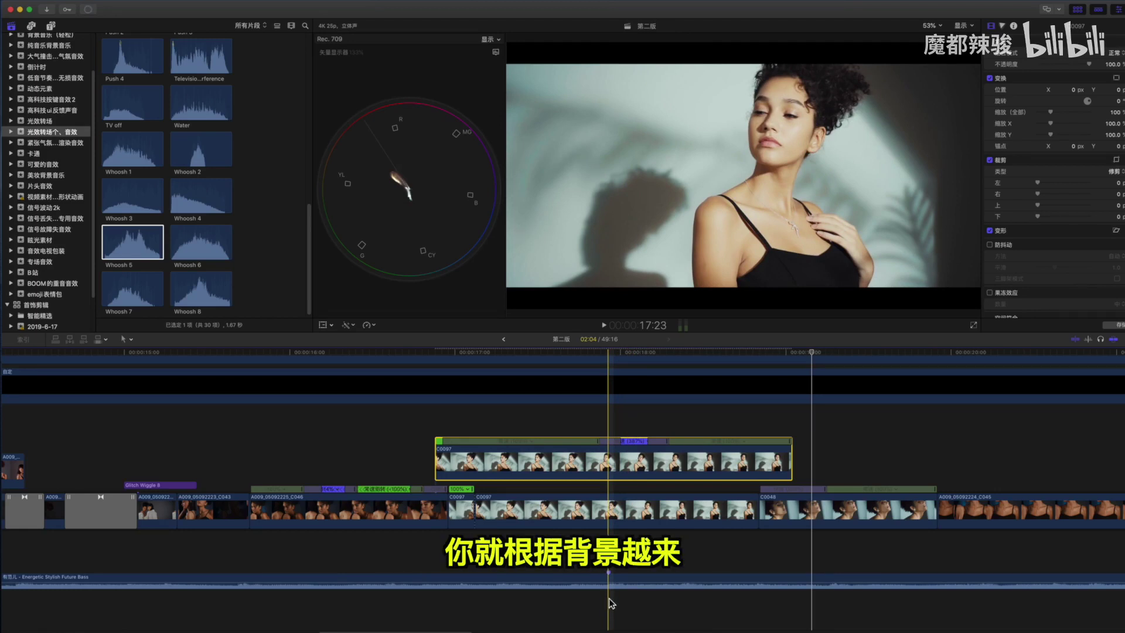
# - Audition the Whoosh transition sound effects in the media browser
pyautogui.click(200, 248)
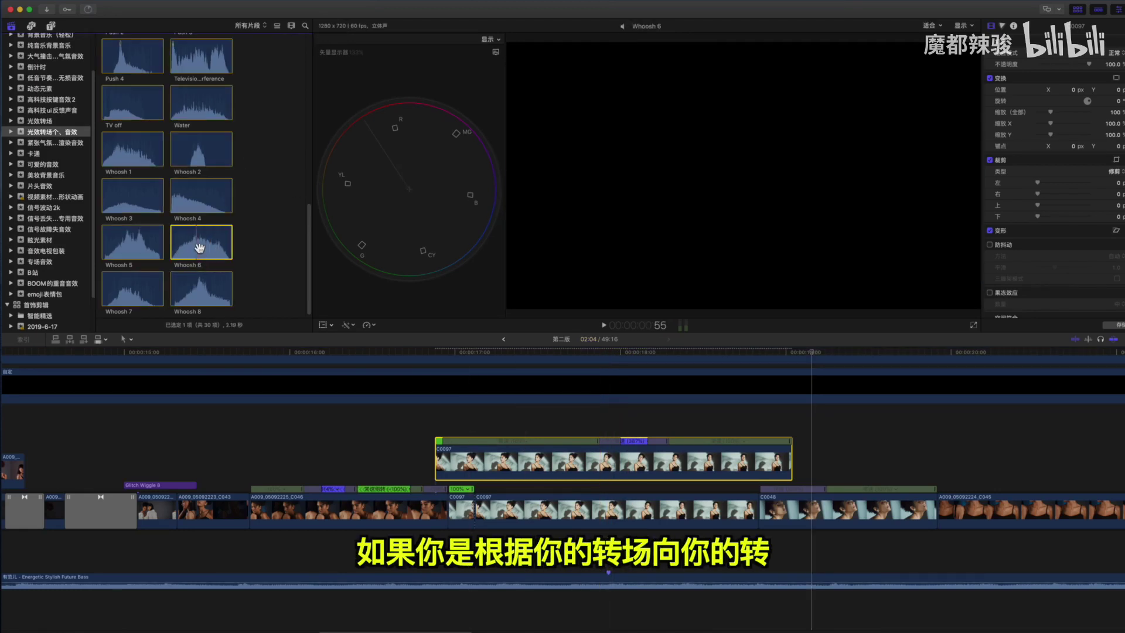
pyautogui.press('space')
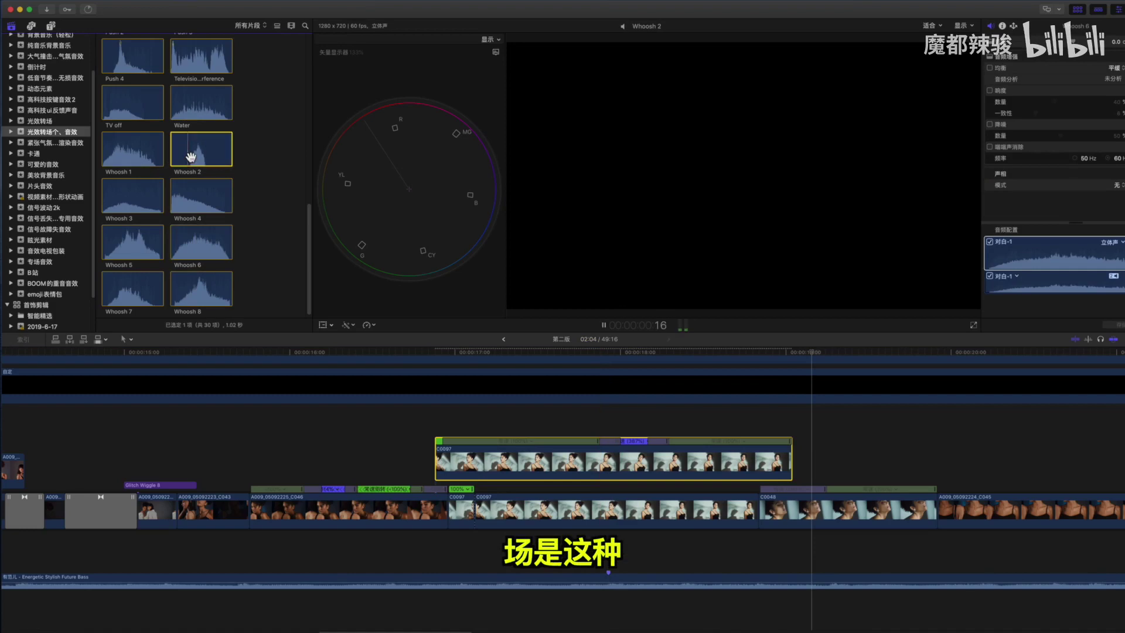
pyautogui.press('space')
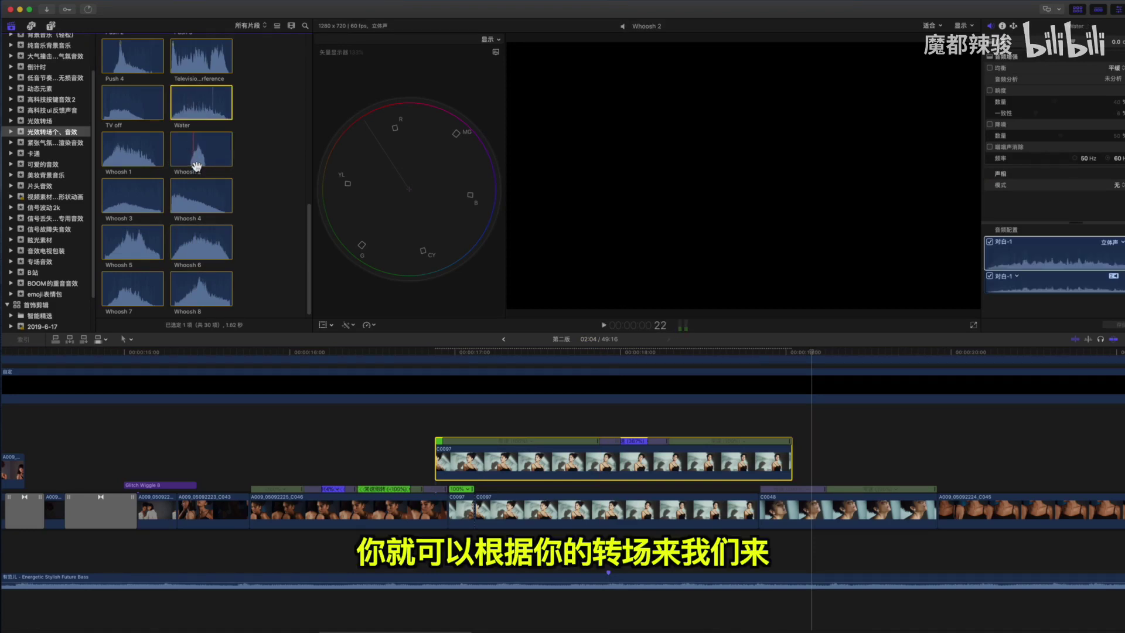
# - Trim the start of the C0097 copy to the start of the original clip below and play the speed ramp
pyautogui.click(603, 463)
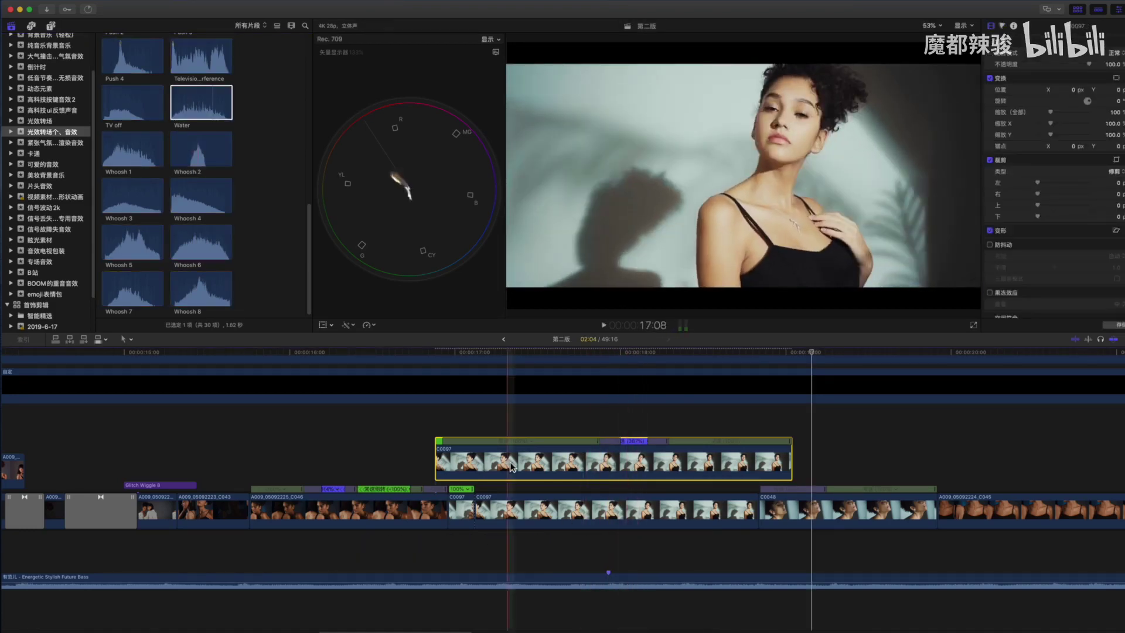
pyautogui.moveTo(436, 460); pyautogui.dragTo(450, 460)
pyautogui.click(369, 423)
pyautogui.press('space')
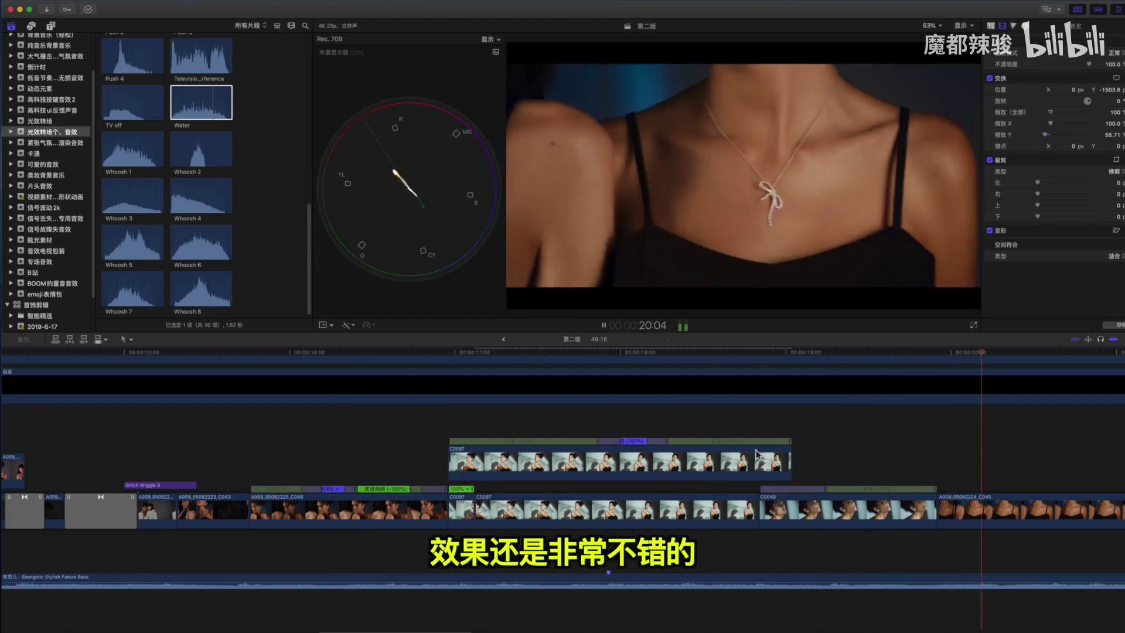
pyautogui.press('space')
# - Extend the end of the C0097 copy by about 20 frames and play the speed-ramped section
pyautogui.moveTo(788, 460); pyautogui.dragTo(922, 460)
pyautogui.click(636, 423)
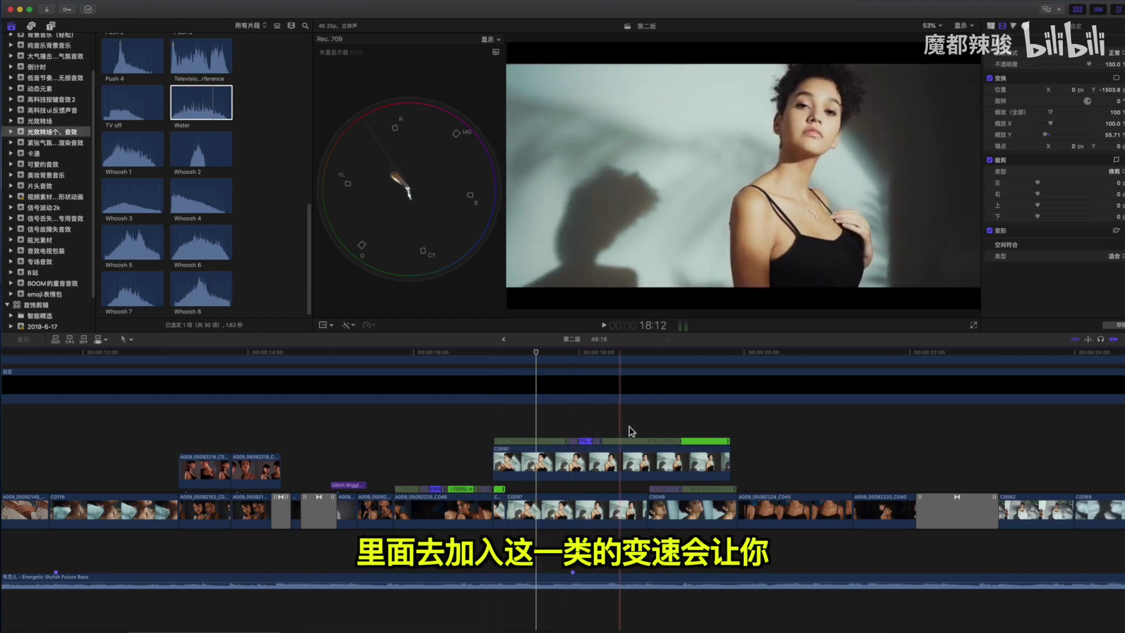
pyautogui.press('space')
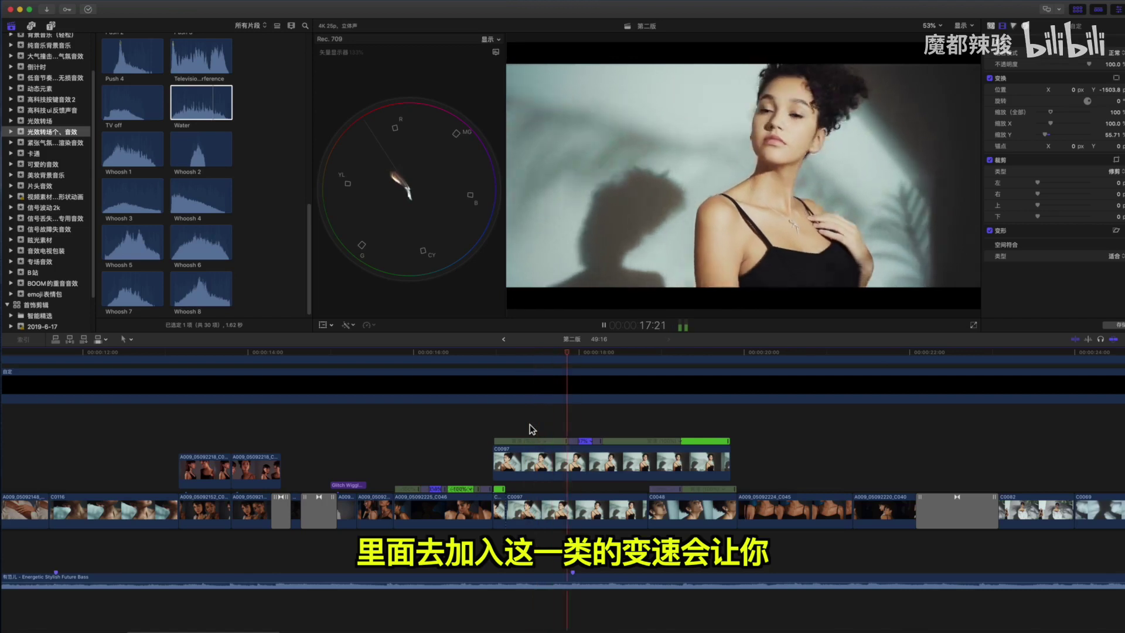
pyautogui.press('space')
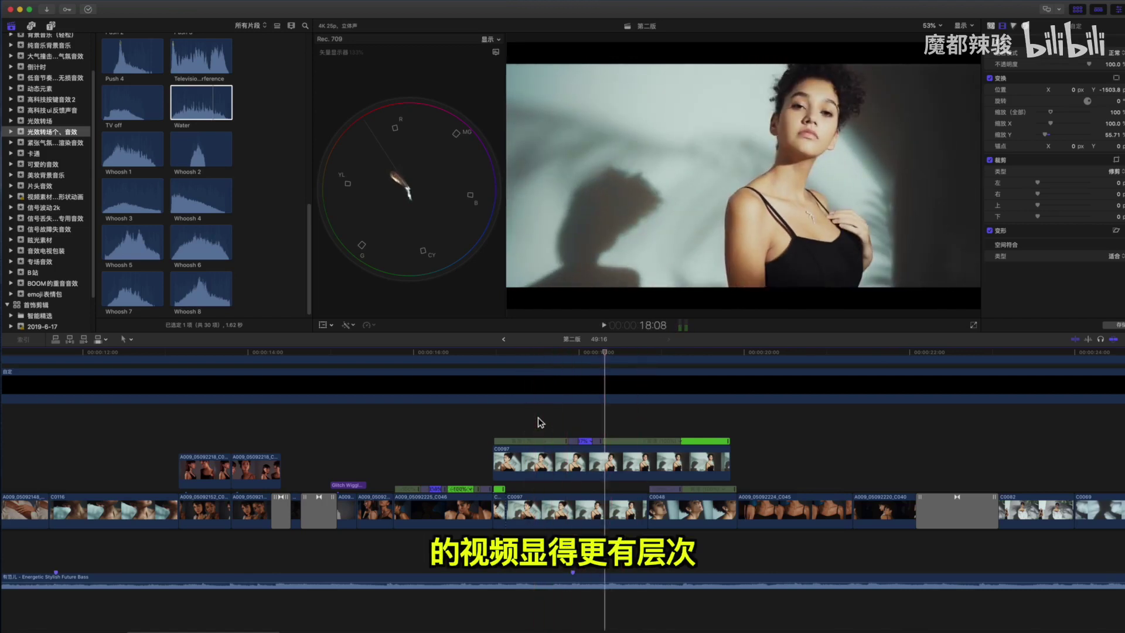